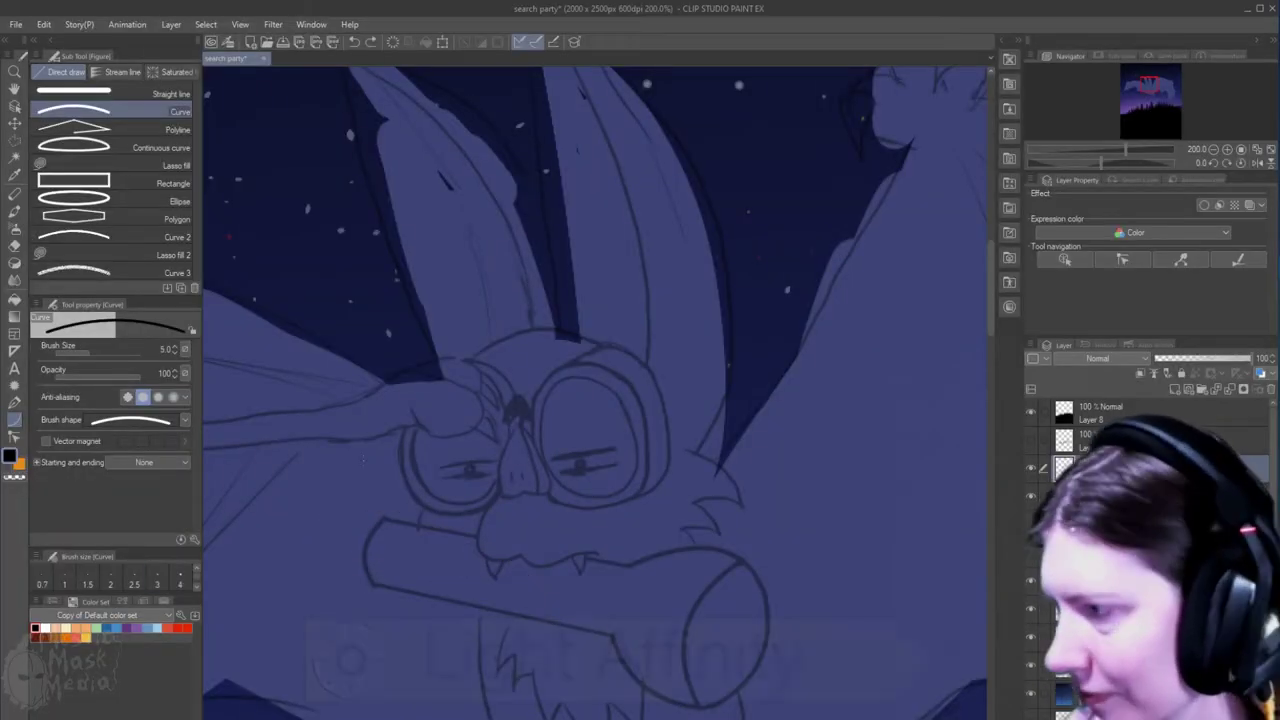
Ink the bat's muzzle outline and the lower edge of its nose with Curve lines over the sketch
scroll(531, 531, "up", 3)
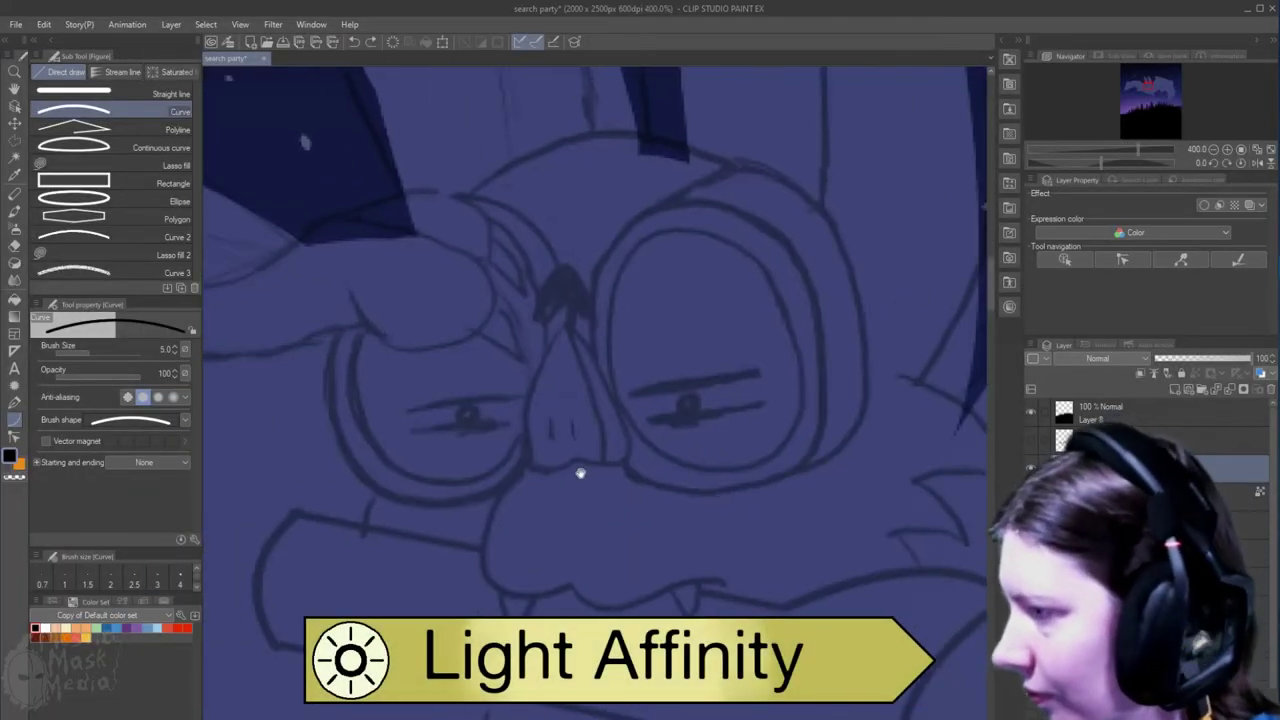
left_click_drag(522, 470, 570, 588)
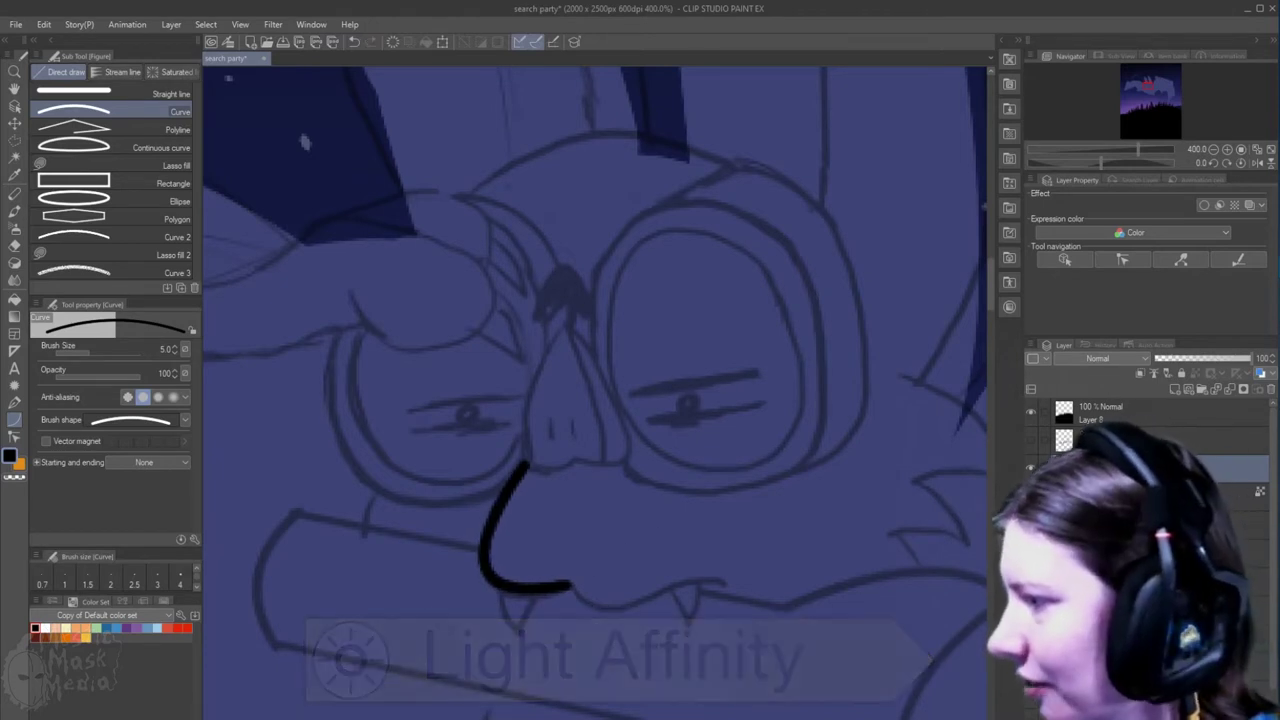
mouse_move(570, 588)
left_mouse_down()
mouse_move(655, 600)
mouse_move(728, 578)
left_mouse_up()
mouse_move(582, 446)
left_mouse_down()
mouse_move(600, 537)
mouse_move(660, 540)
left_mouse_up()
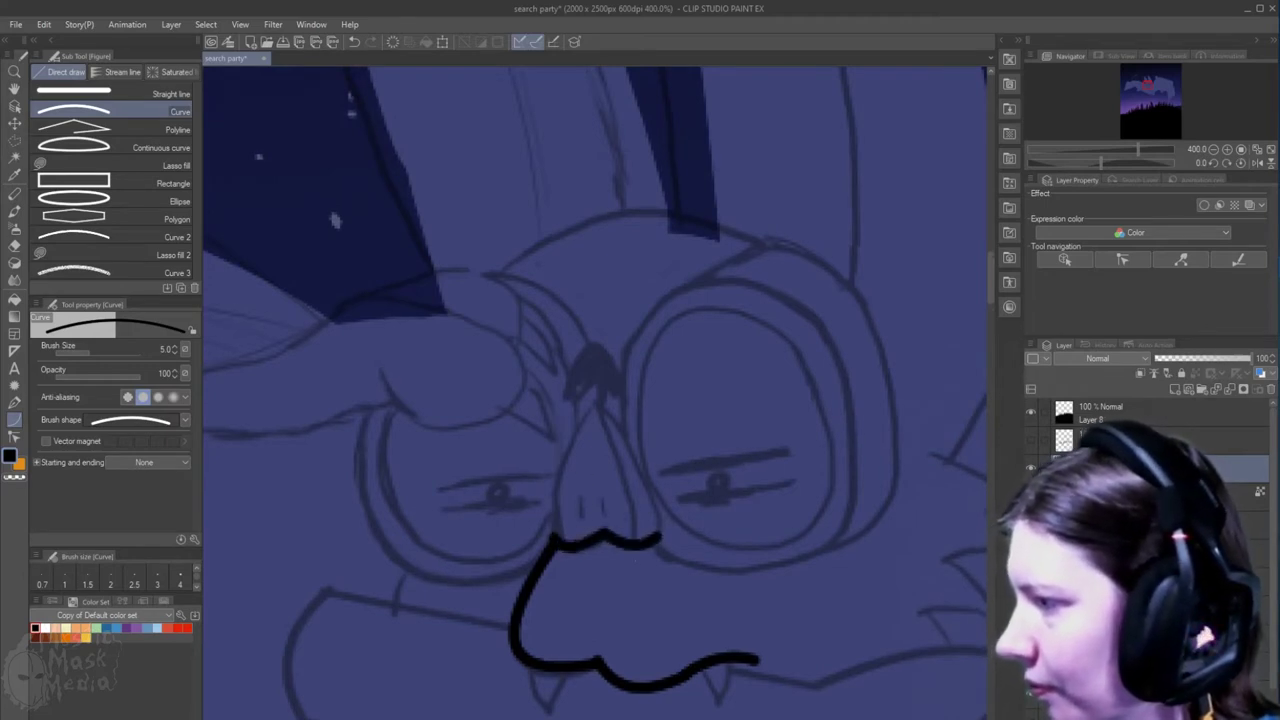
Ink both sides of the bat's nose and its inner ridge with Curve lines meeting at the pointed tip
left_click(585, 330)
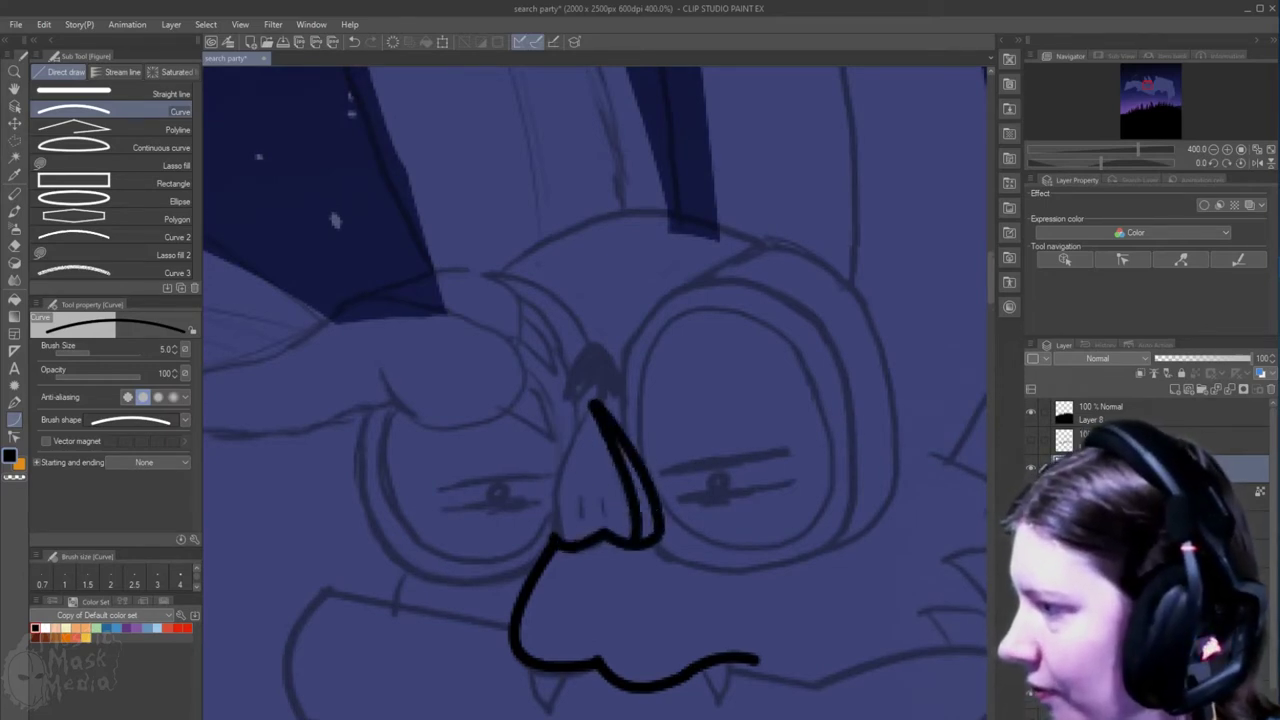
left_click_drag(592, 400, 558, 512)
left_click(562, 488)
scroll(565, 485, "down", 4)
scroll(565, 485, "down", 2)
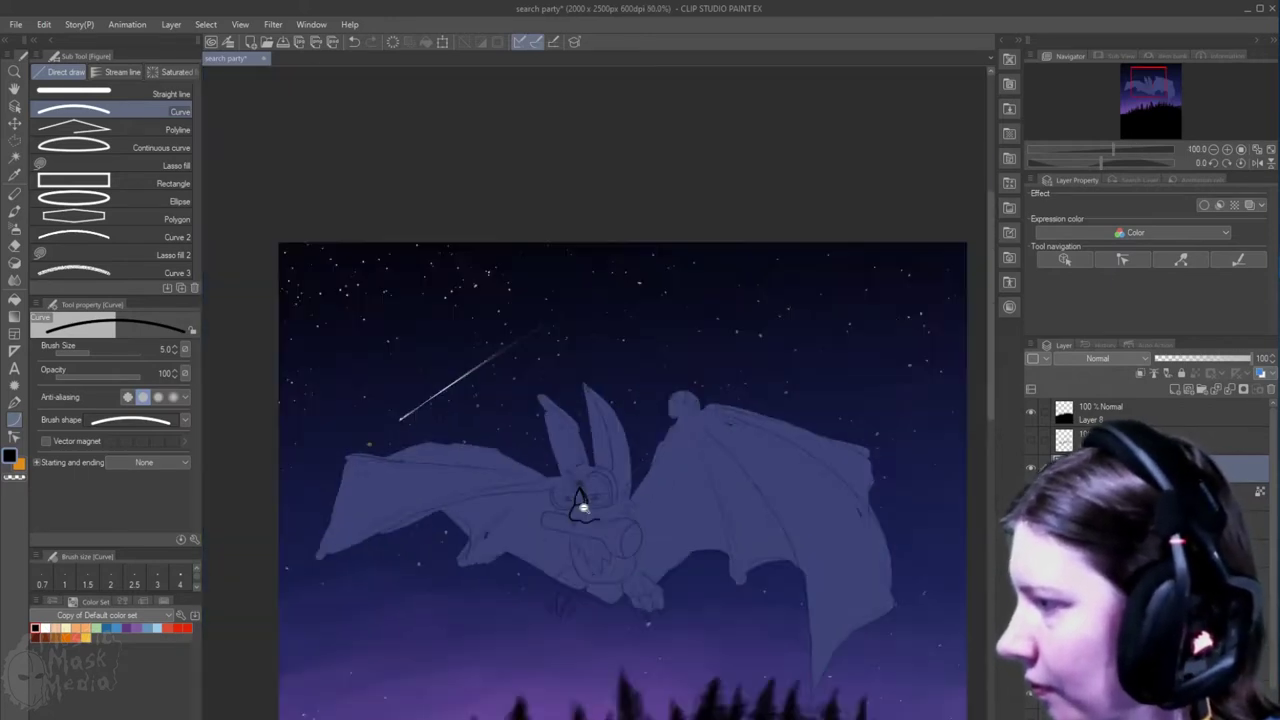
scroll(571, 500, "up", 5)
scroll(549, 423, "left", 3)
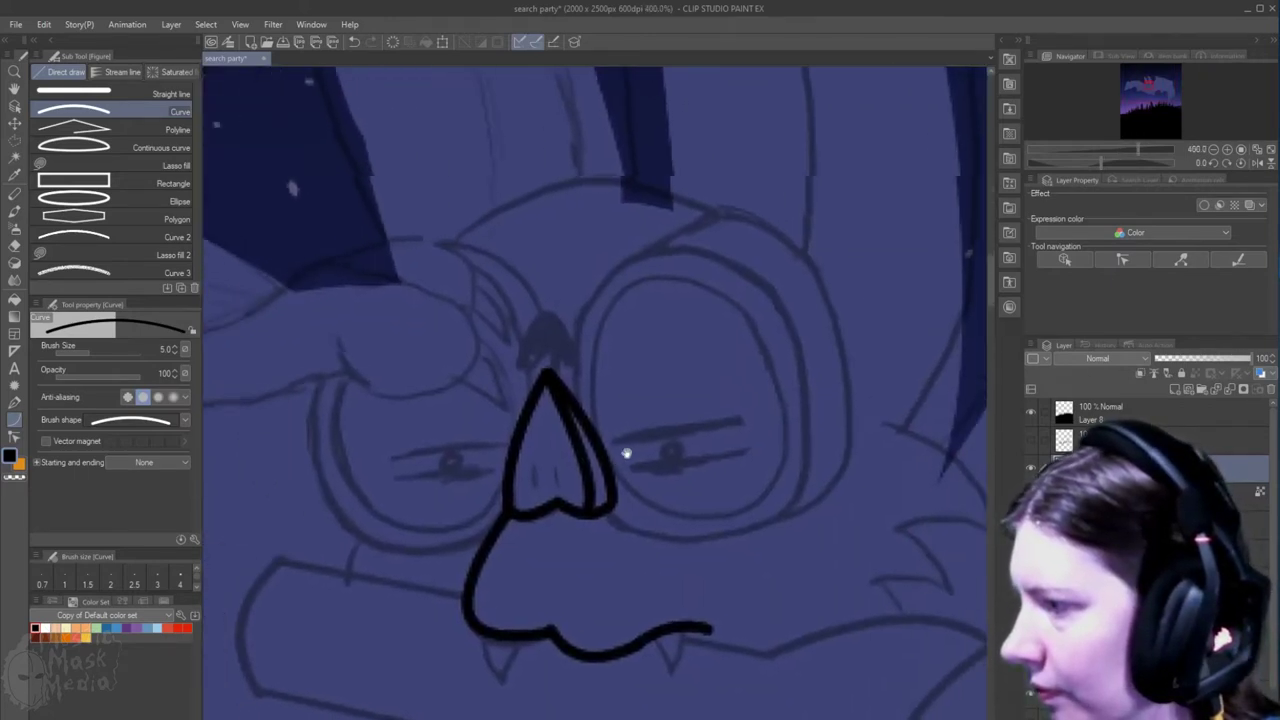
scroll(608, 430, "up", 2)
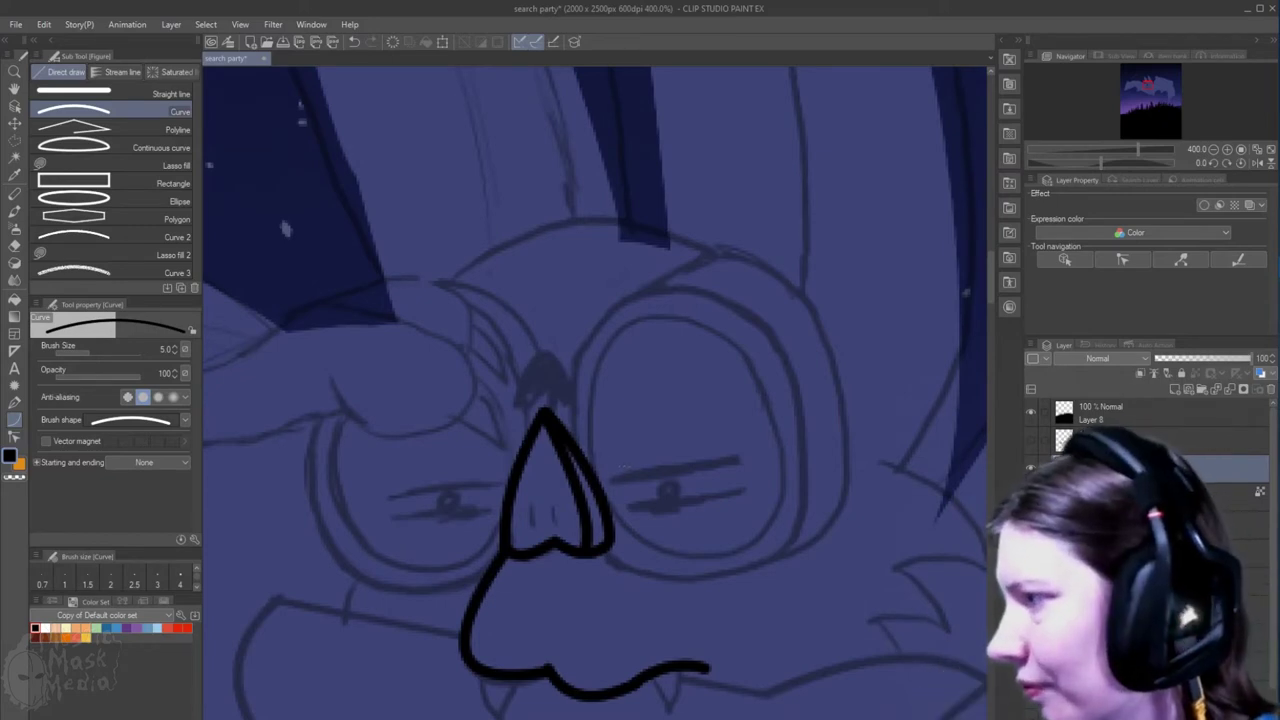
left_click_drag(784, 467, 776, 508)
key("ctrl+z")
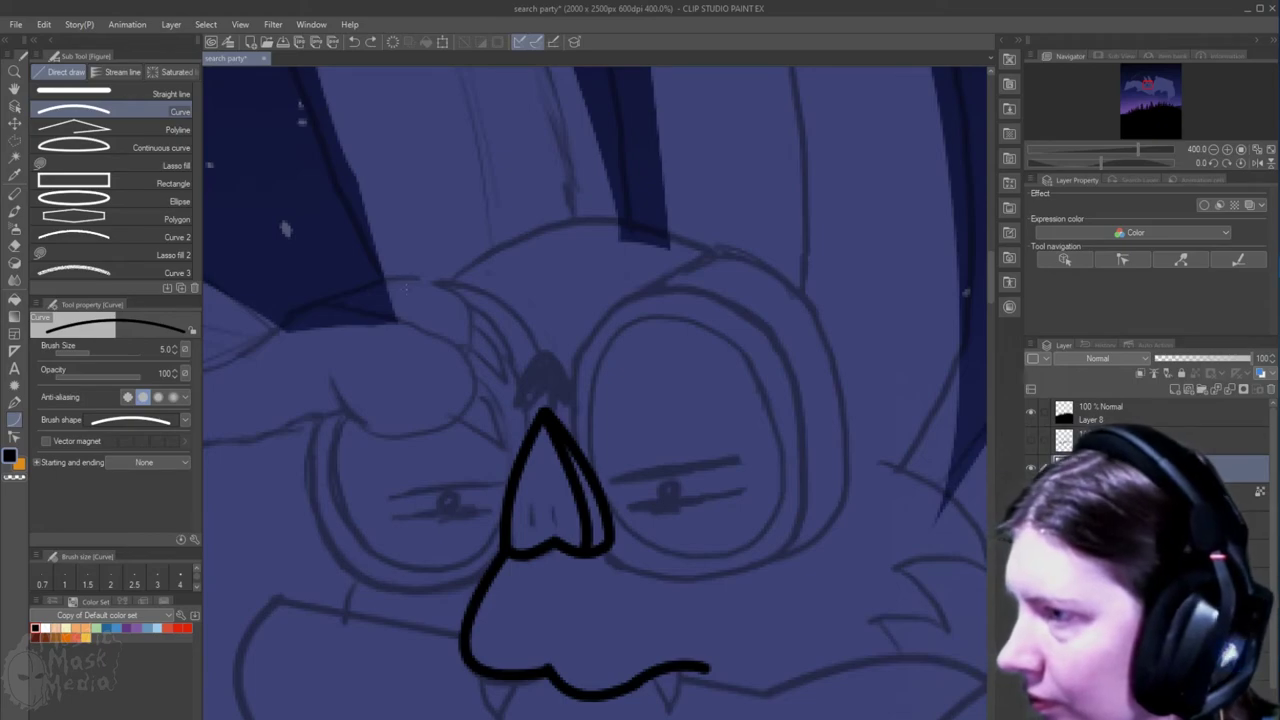
Switch to the Ellipse drawing tool
left_click(74, 201)
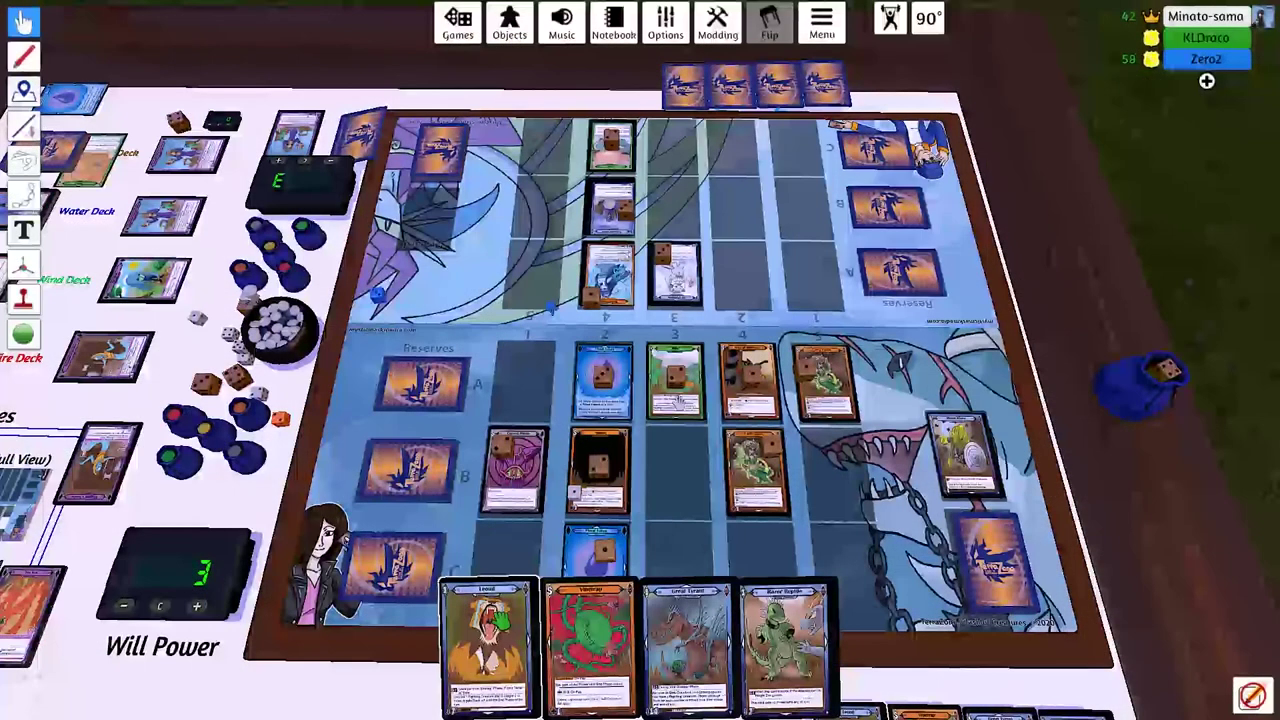
In the tabletop card game, play the first two hand cards onto column 3 of the near board, in rows B and C
left_click_drag(502, 616, 676, 470)
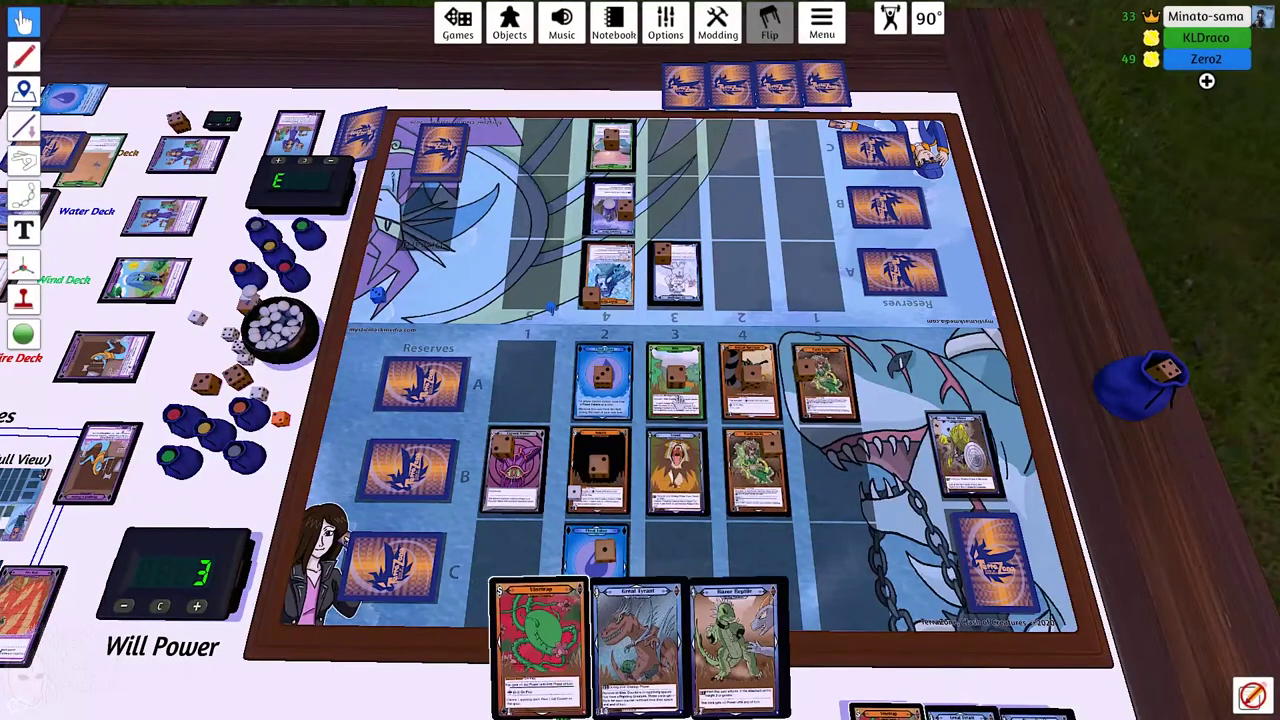
left_click_drag(540, 640, 678, 570)
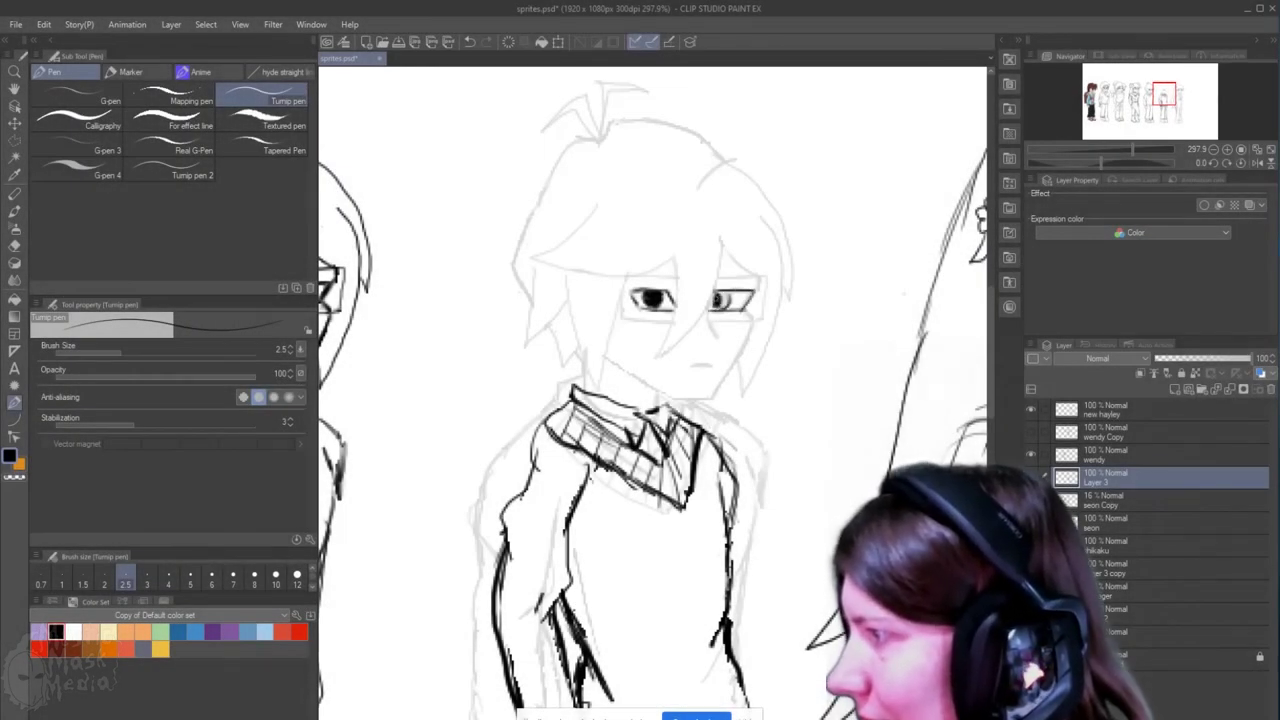
Darken the sprite's pupil and ink the pointed hair strand between the eyes with the Turnip pen over the grey sketch
left_click_drag(720, 298, 720, 300)
left_click_drag(767, 202, 857, 209)
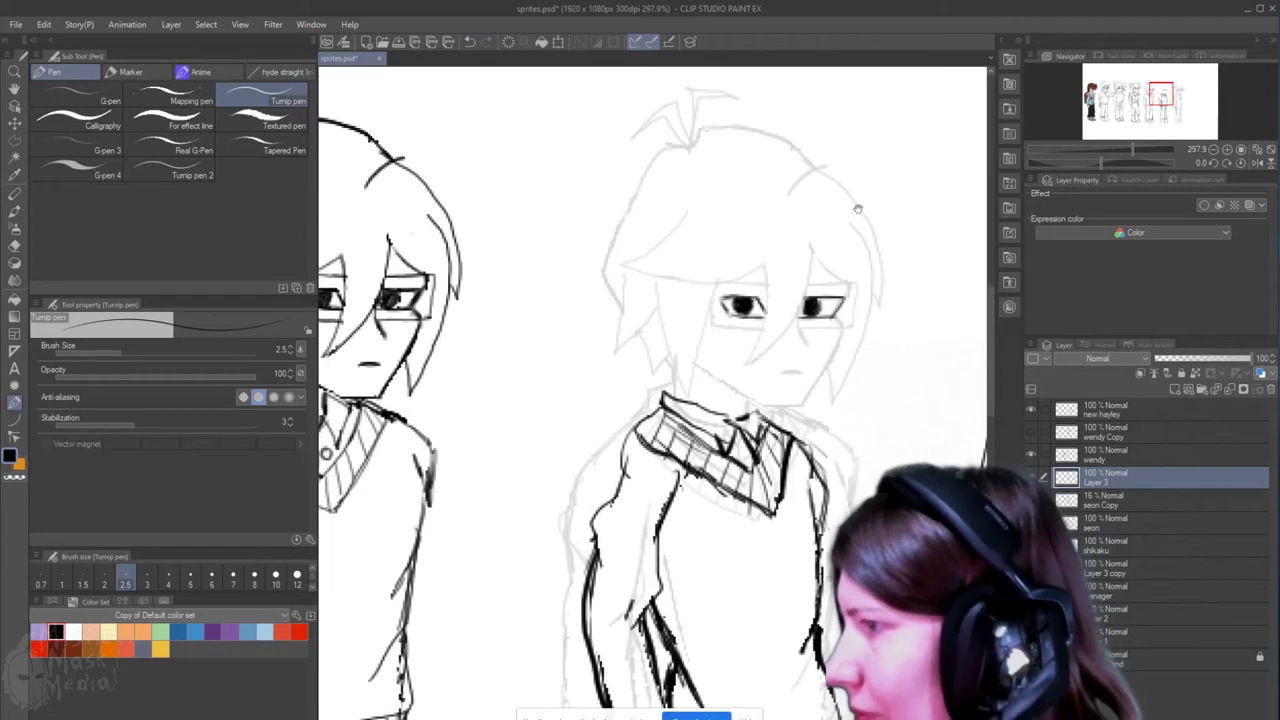
mouse_move(810, 245)
left_mouse_down()
mouse_move(812, 276)
mouse_move(750, 365)
left_mouse_up()
left_click_drag(767, 265, 747, 368)
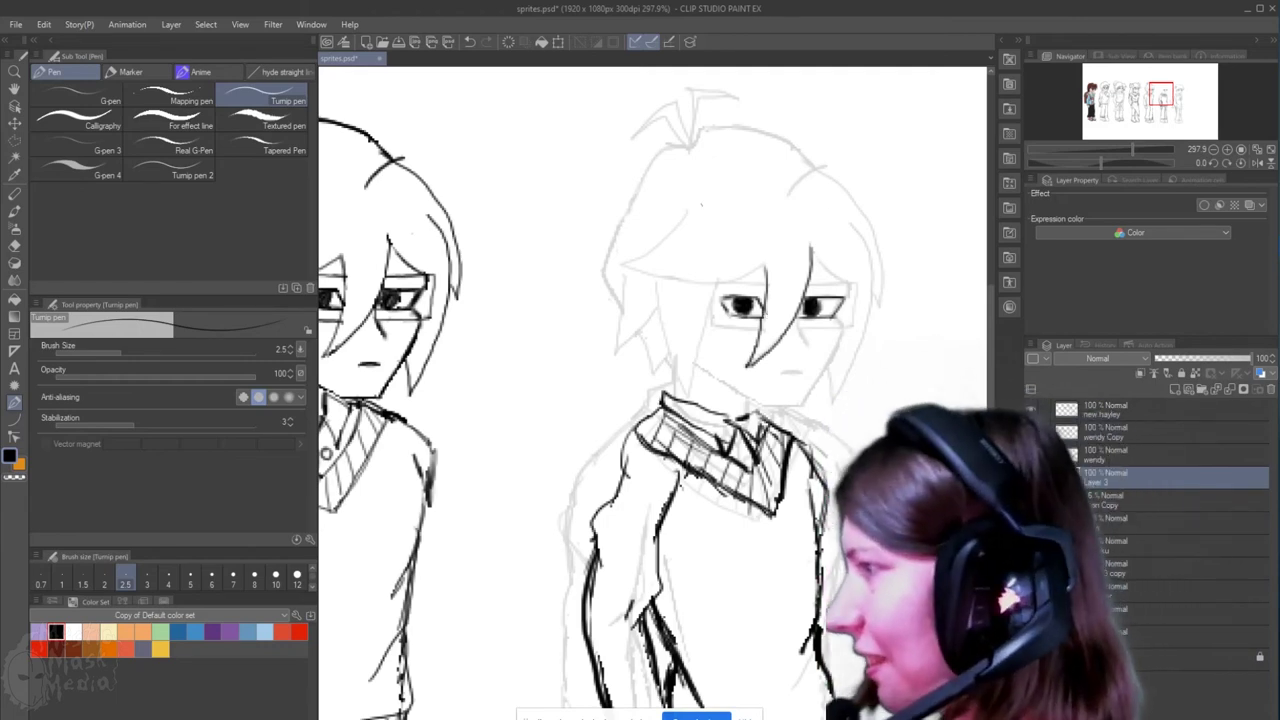
Ink the side-swept fringe and the angular glasses frames around both eyes
mouse_move(686, 212)
left_mouse_down()
mouse_move(622, 266)
mouse_move(760, 268)
mouse_move(724, 286)
mouse_move(710, 322)
left_mouse_up()
mouse_move(728, 326)
left_mouse_down()
mouse_move(760, 326)
mouse_move(710, 316)
left_mouse_up()
mouse_move(802, 287)
left_mouse_down()
mouse_move(829, 285)
mouse_move(855, 318)
mouse_move(791, 328)
left_mouse_up()
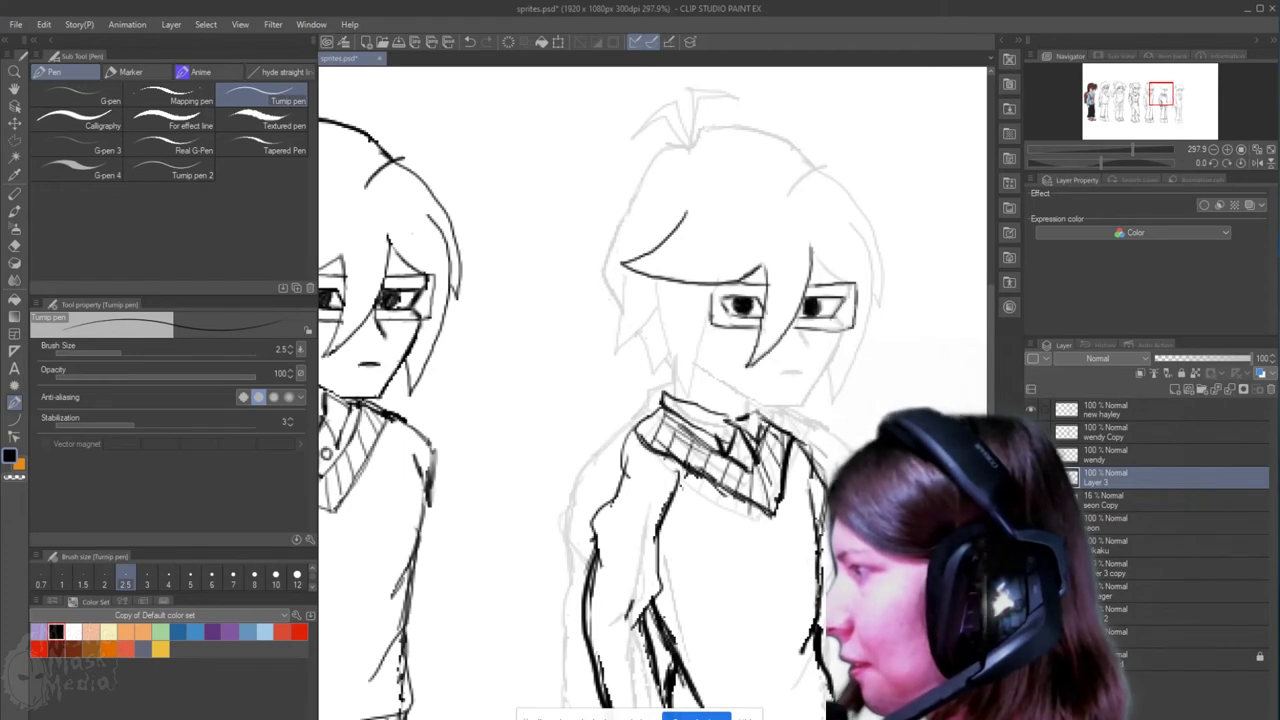
Ink the sprite's nose and mouth, and outline the jaw and cheeks
mouse_move(848, 290)
left_mouse_down()
mouse_move(836, 328)
mouse_move(806, 341)
left_mouse_up()
left_click_drag(792, 370, 804, 372)
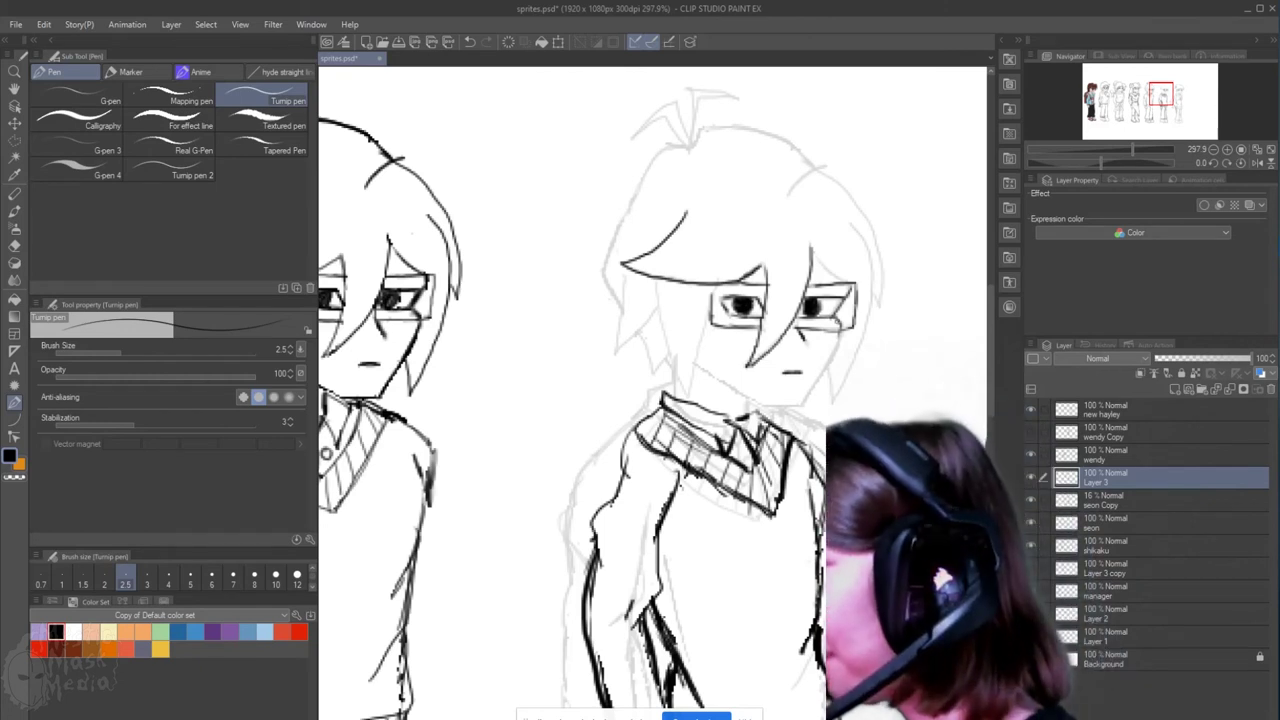
mouse_move(691, 362)
left_mouse_down()
mouse_move(756, 402)
mouse_move(800, 405)
left_mouse_up()
left_click_drag(712, 282, 690, 396)
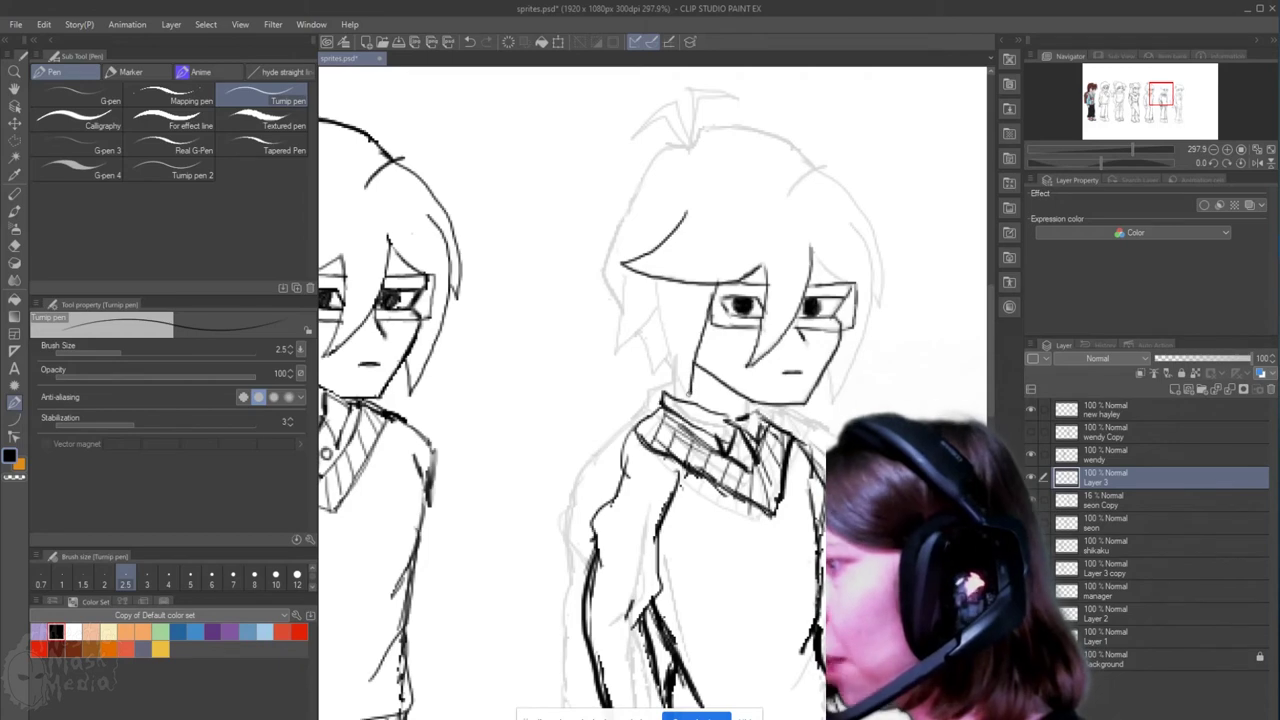
Ink the pointed locks of hair hanging beside the sprite's cheek and behind the ear
left_click_drag(656, 280, 684, 395)
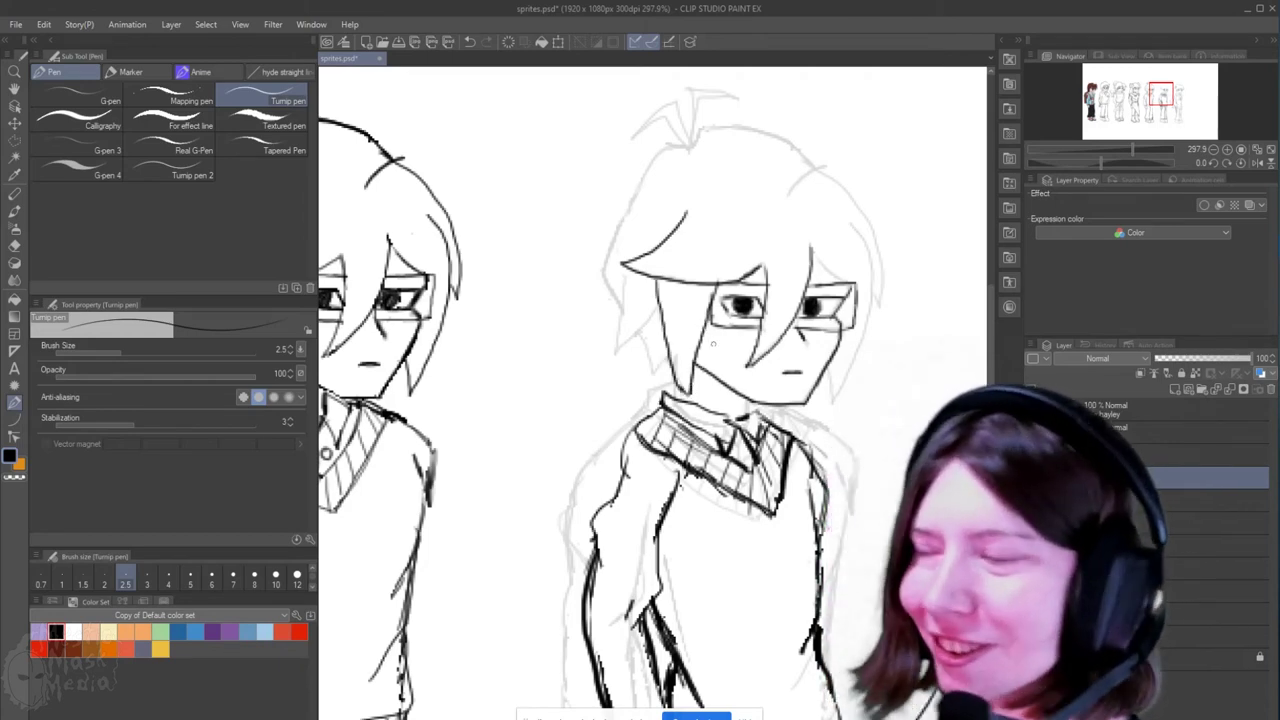
mouse_move(625, 276)
left_mouse_down()
mouse_move(612, 354)
mouse_move(644, 326)
left_mouse_up()
mouse_move(652, 312)
left_mouse_down()
mouse_move(638, 350)
mouse_move(668, 374)
left_mouse_up()
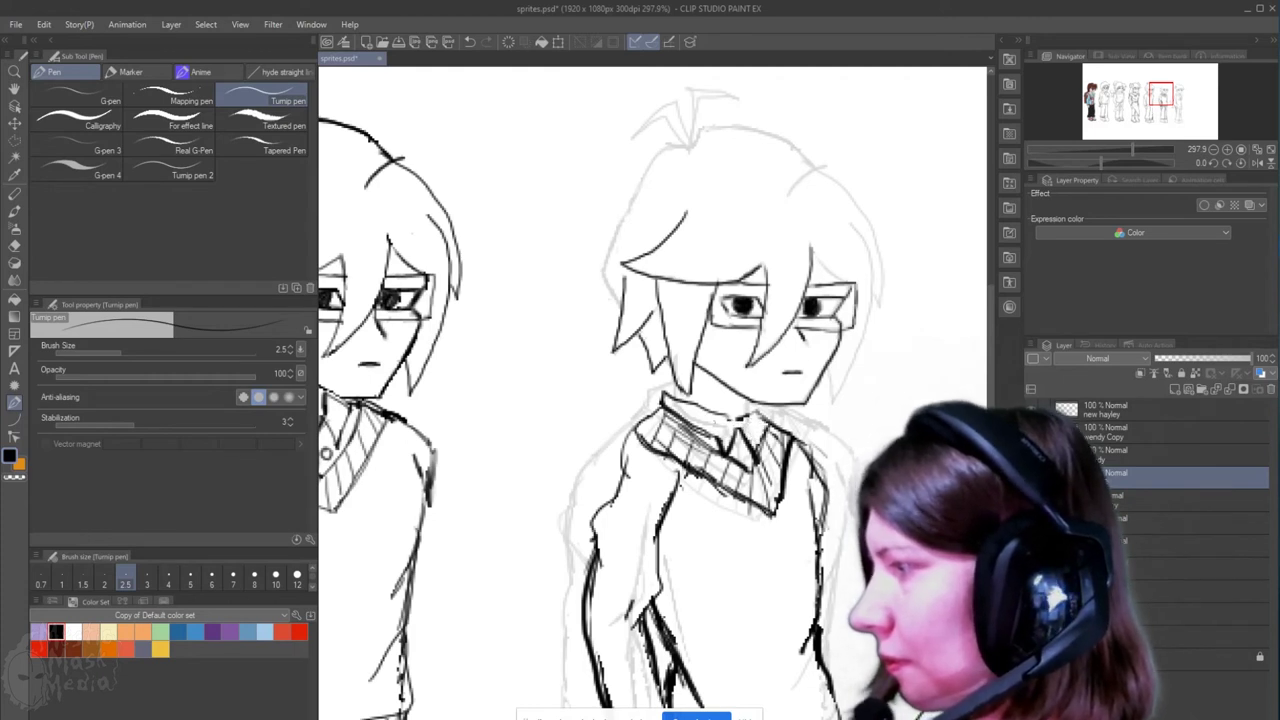
mouse_move(728, 412)
left_mouse_down()
mouse_move(643, 410)
mouse_move(728, 412)
mouse_move(700, 367)
mouse_move(702, 292)
left_mouse_up()
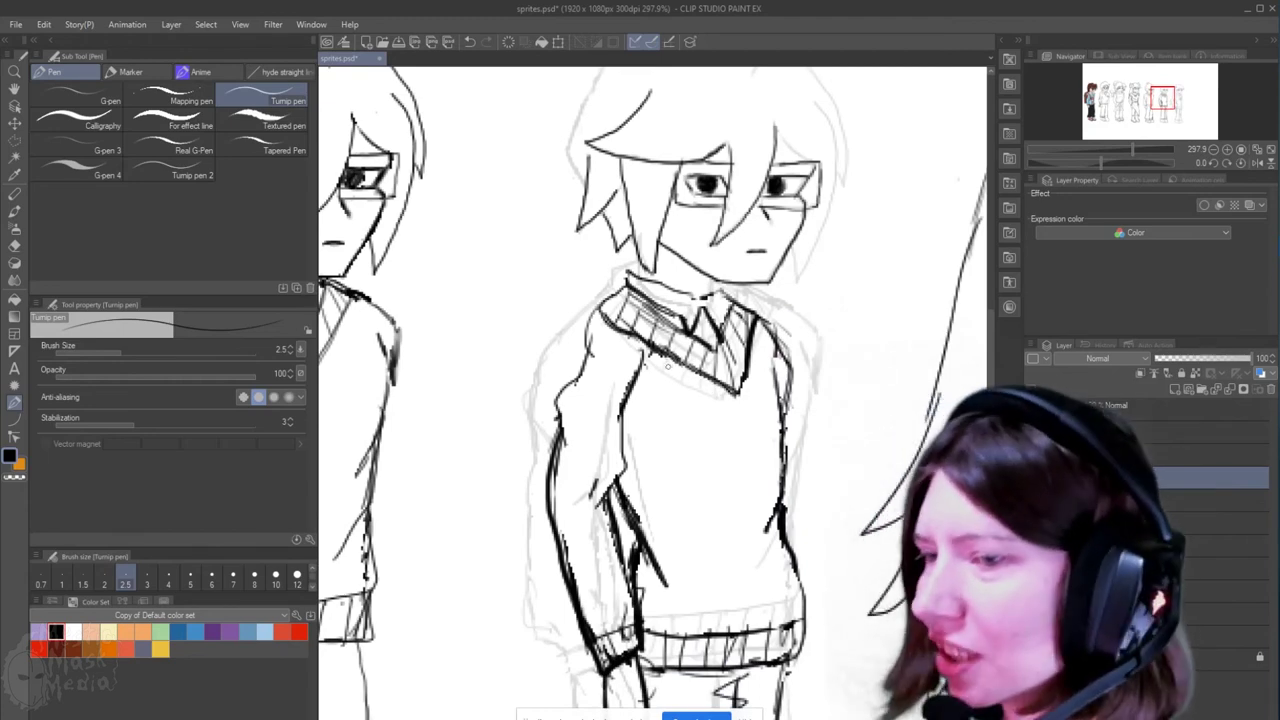
left_click_drag(672, 353, 704, 371)
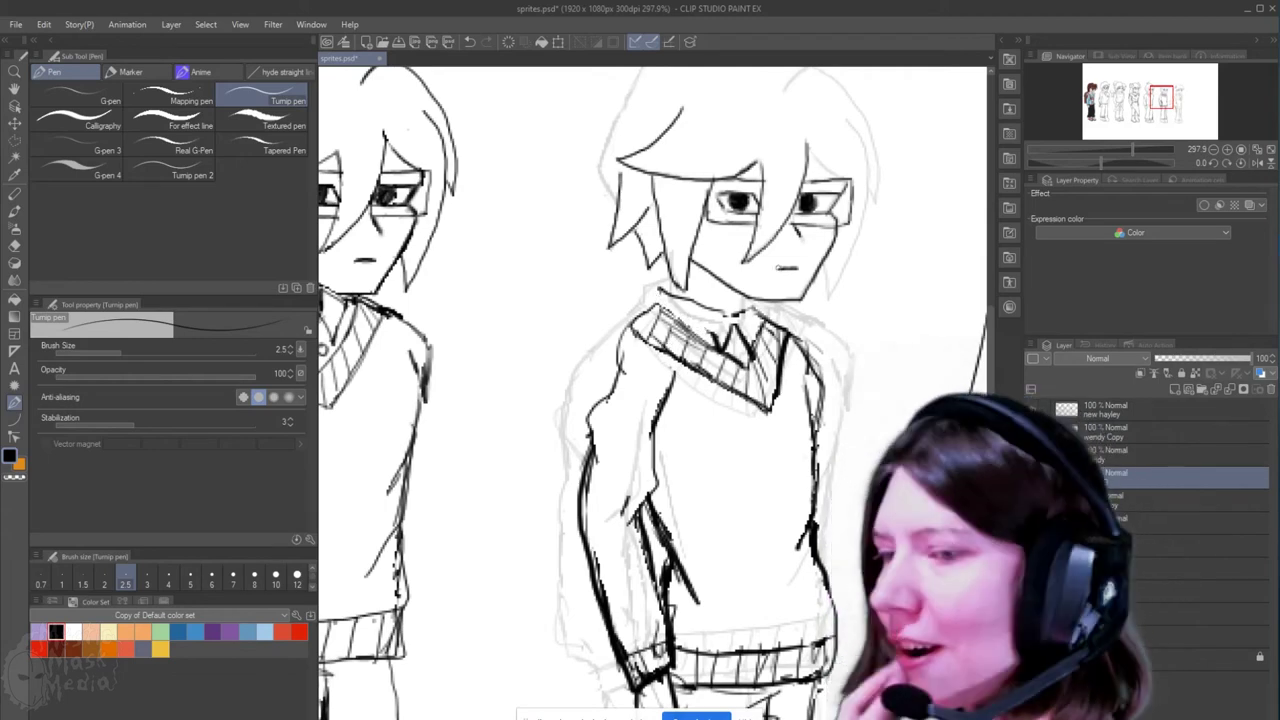
left_click_drag(727, 312, 857, 322)
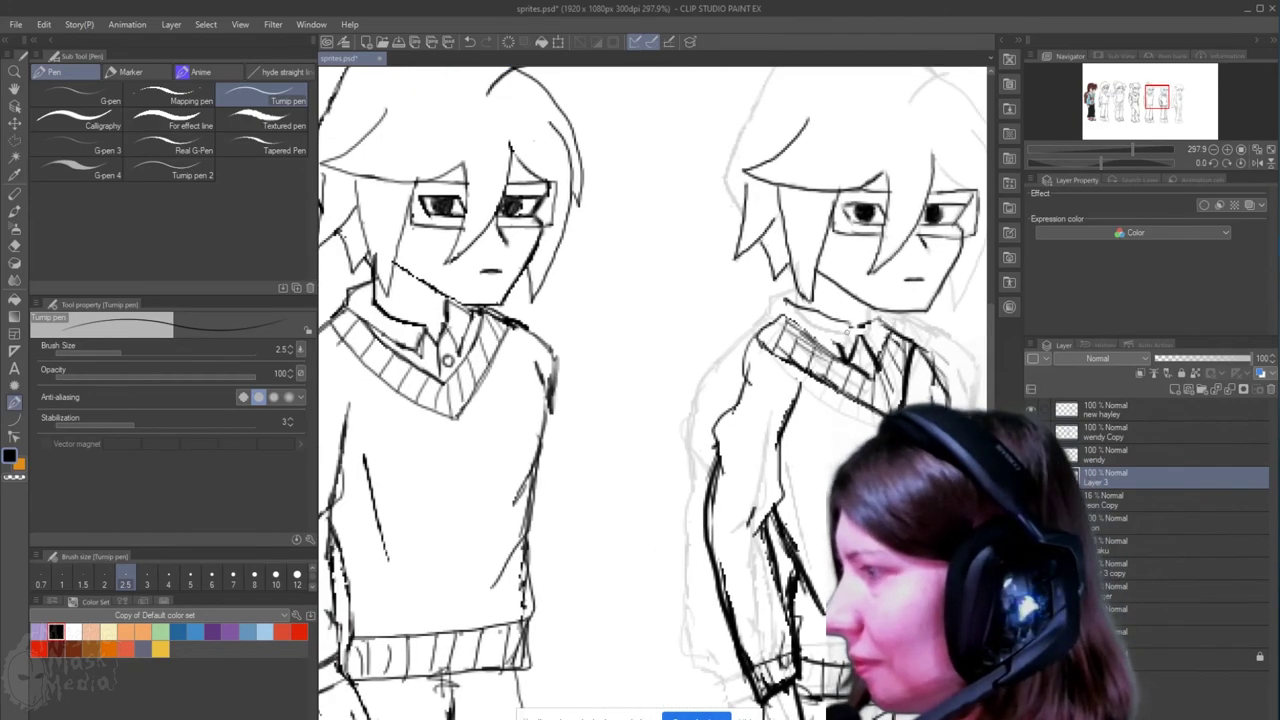